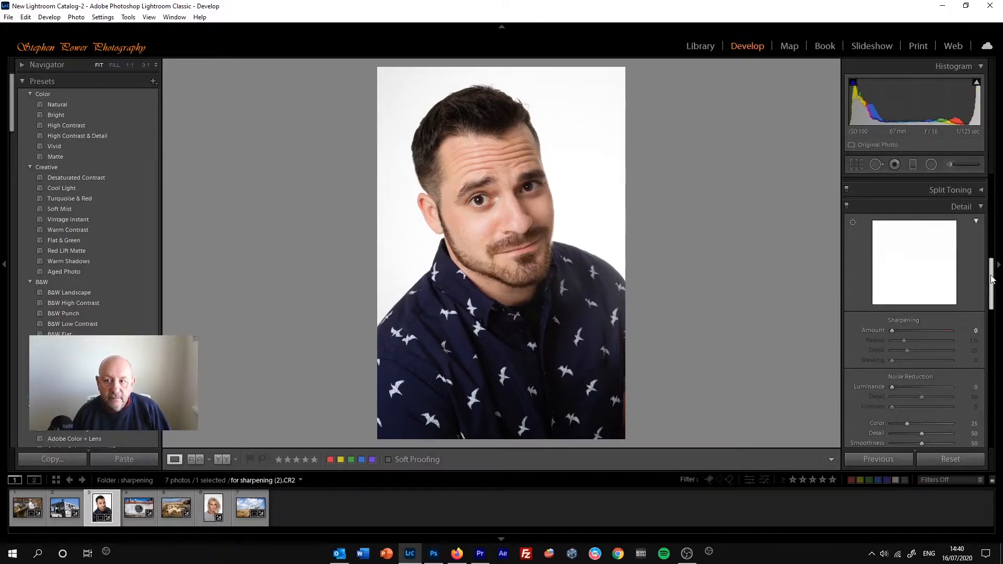
Step: Use the Adjustment Brush with Texture 49 at 1:1 view to paint a mask around both of the man's eyes
mouse_move(992, 285)
mouse_down()
mouse_move(993, 269)
mouse_move(992, 282)
mouse_up()
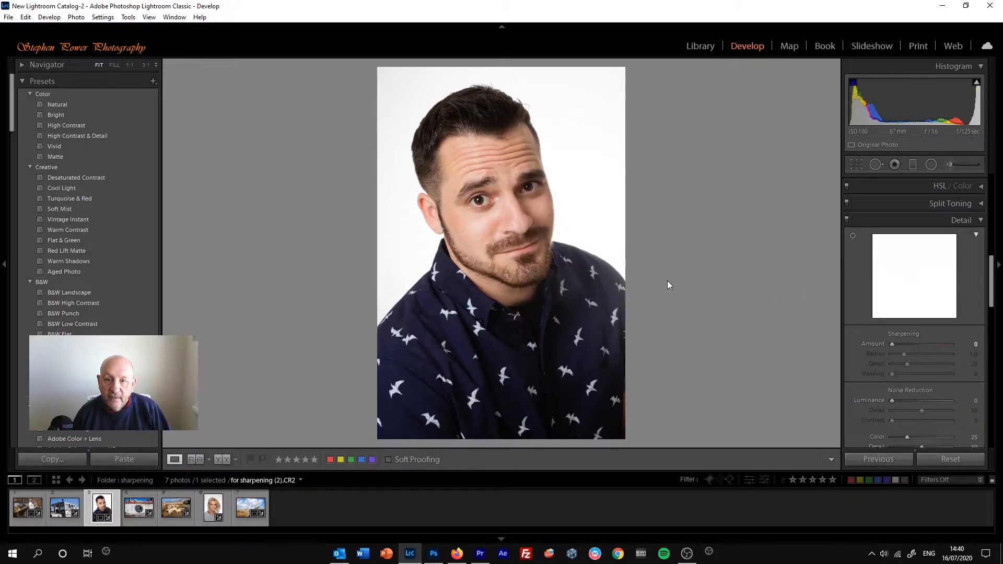
click(949, 166)
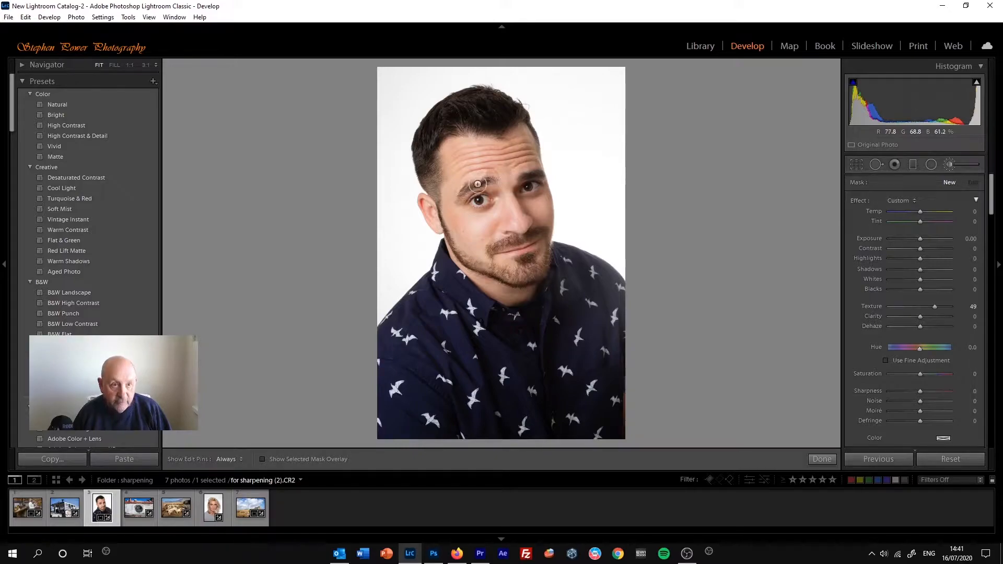
click(130, 64)
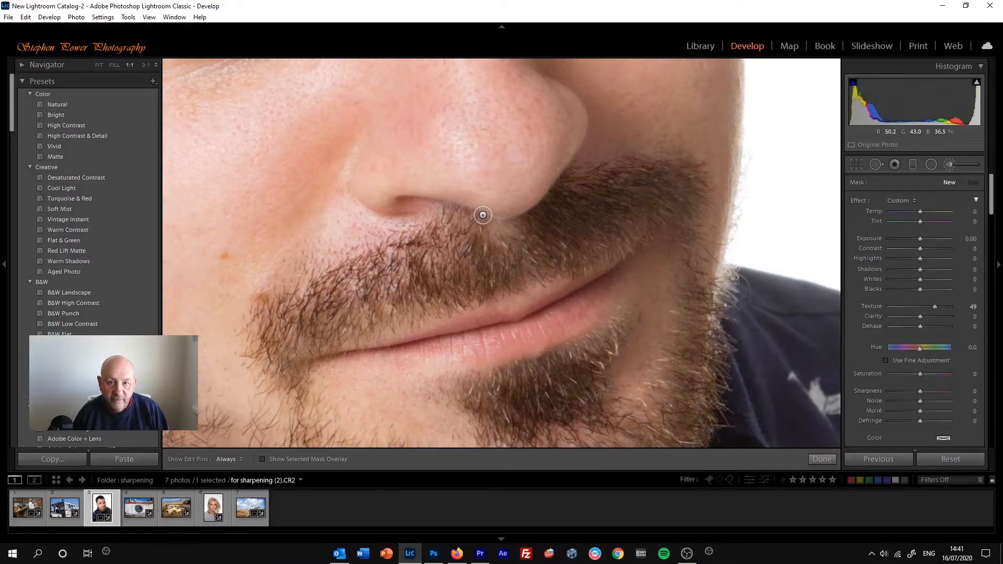
drag(481, 197, 536, 421)
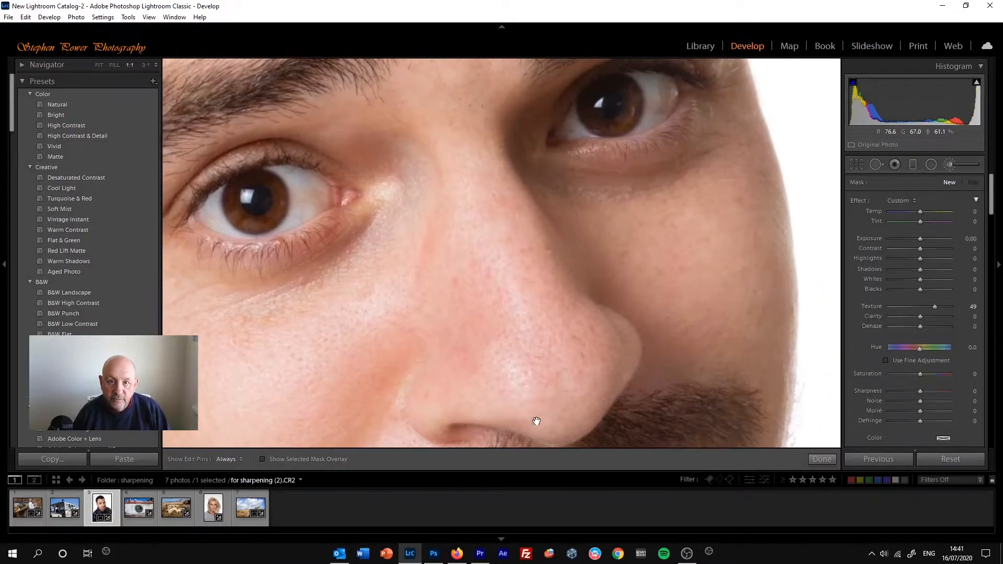
drag(572, 308, 613, 394)
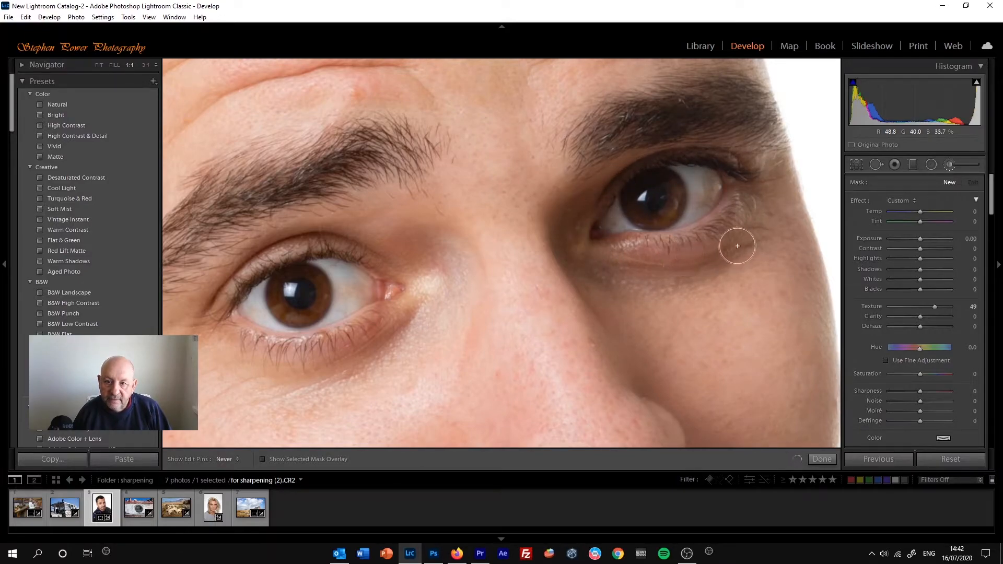
key(h)
key(h)
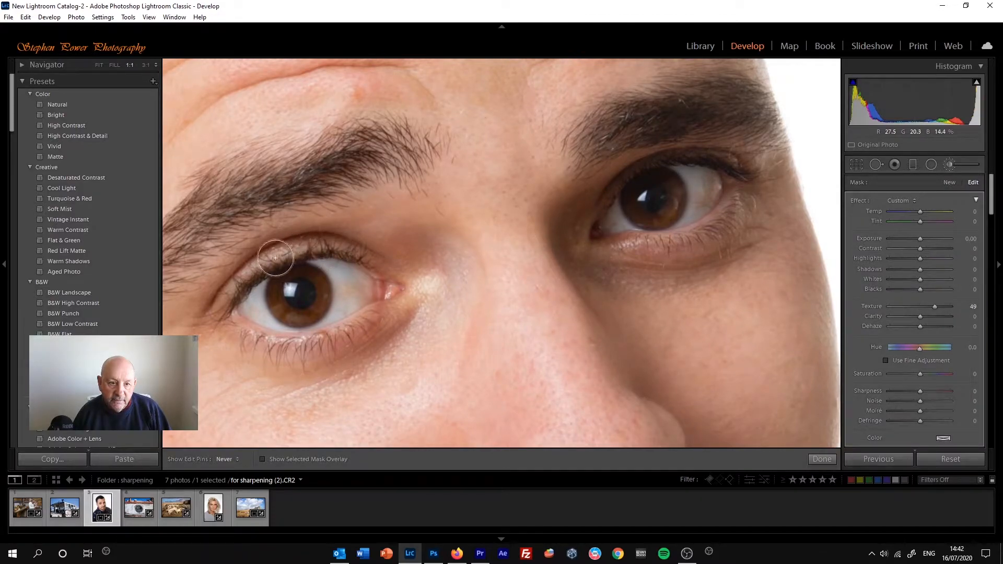
mouse_move(371, 343)
mouse_down()
mouse_move(401, 308)
mouse_move(316, 370)
mouse_move(256, 348)
mouse_move(230, 301)
mouse_move(251, 258)
mouse_move(388, 257)
mouse_up()
key(h)
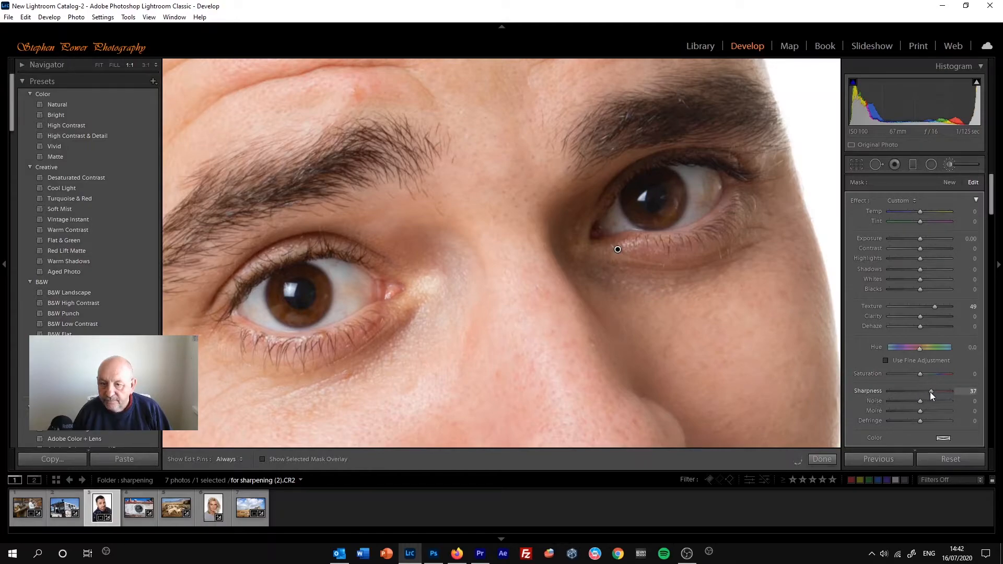
Step: Adjust the eye mask's Sharpness, trying 60 and settling on 65
drag(937, 393, 941, 392)
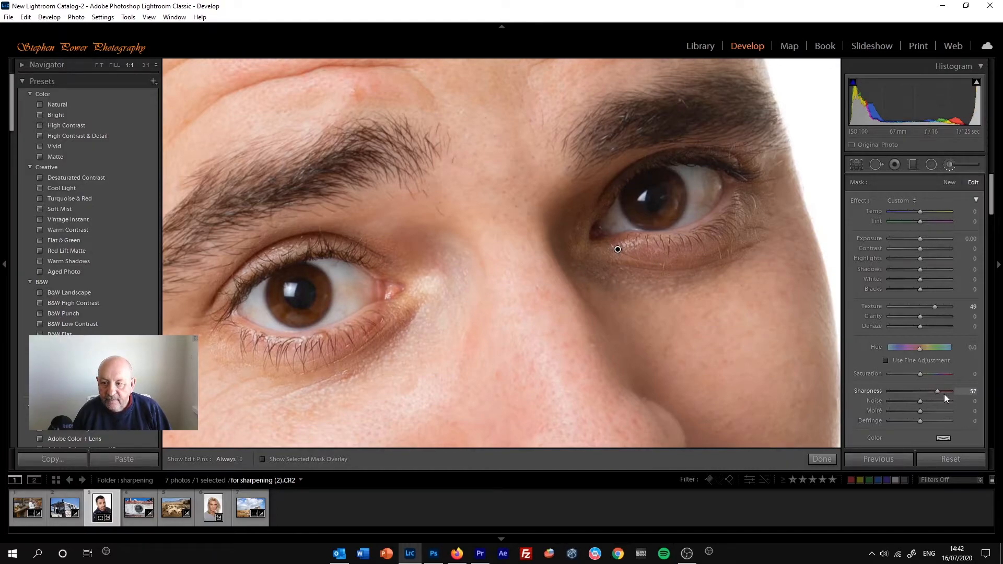
click(970, 391)
text(60)
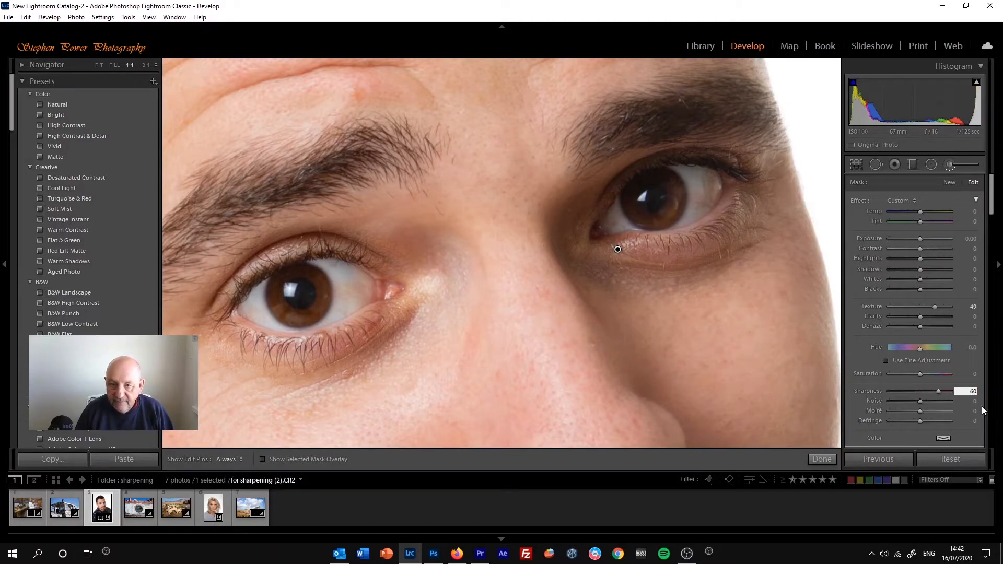
key(Return)
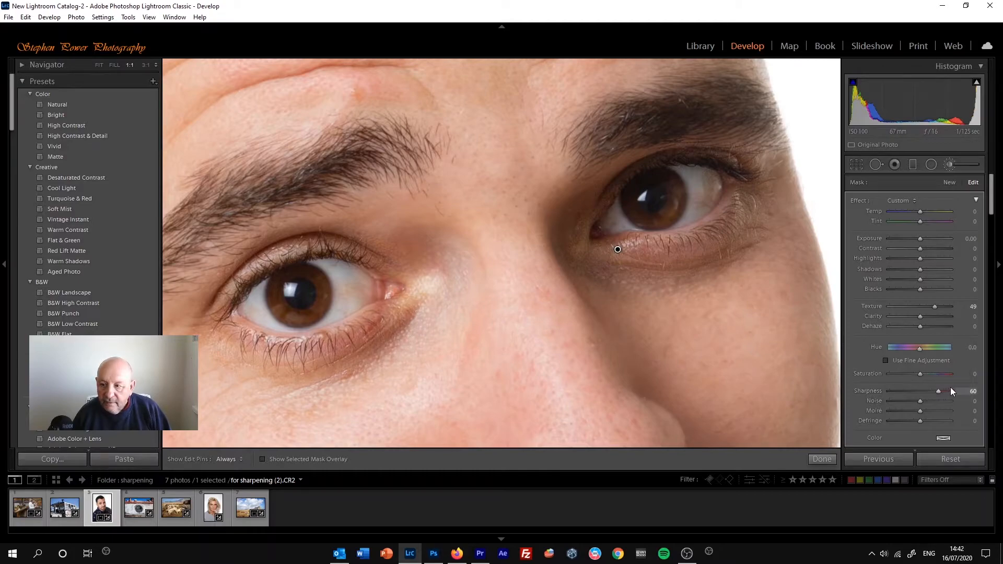
click(970, 392)
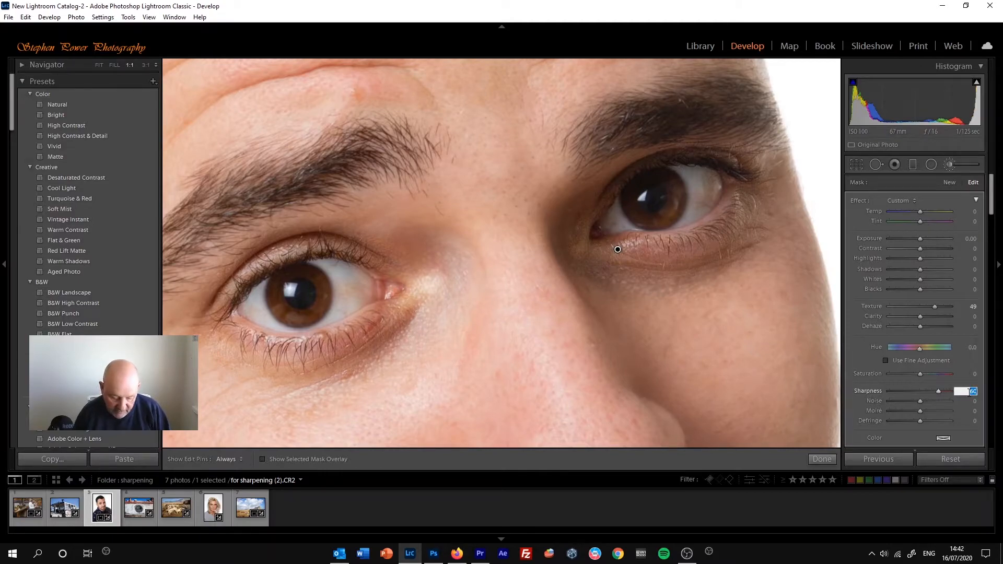
key(Return)
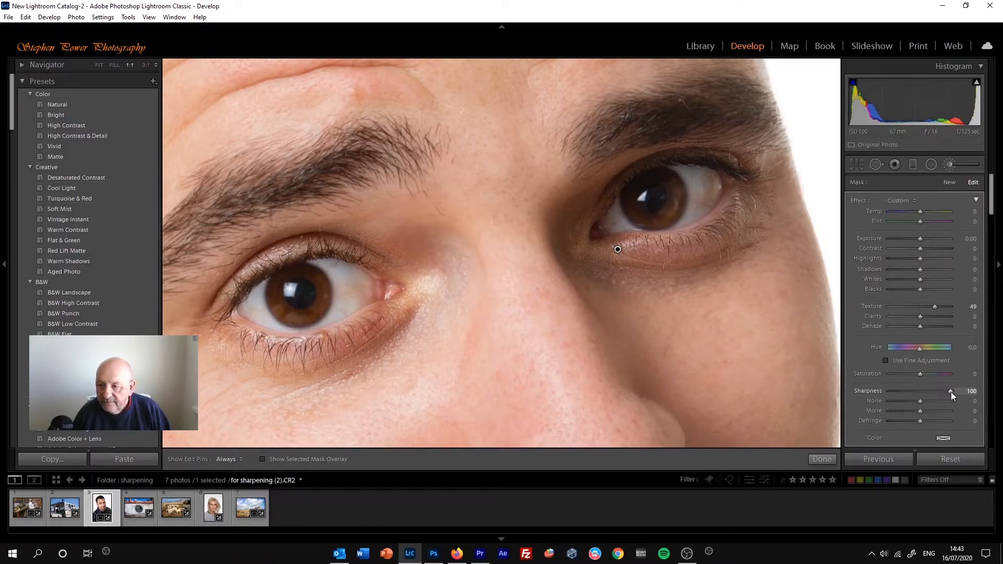
click(970, 391)
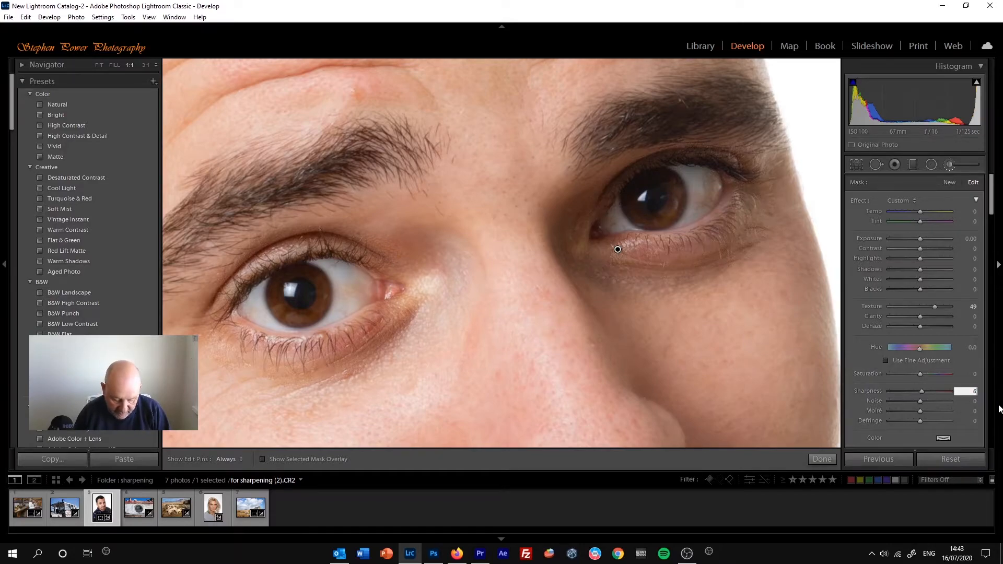
key(Return)
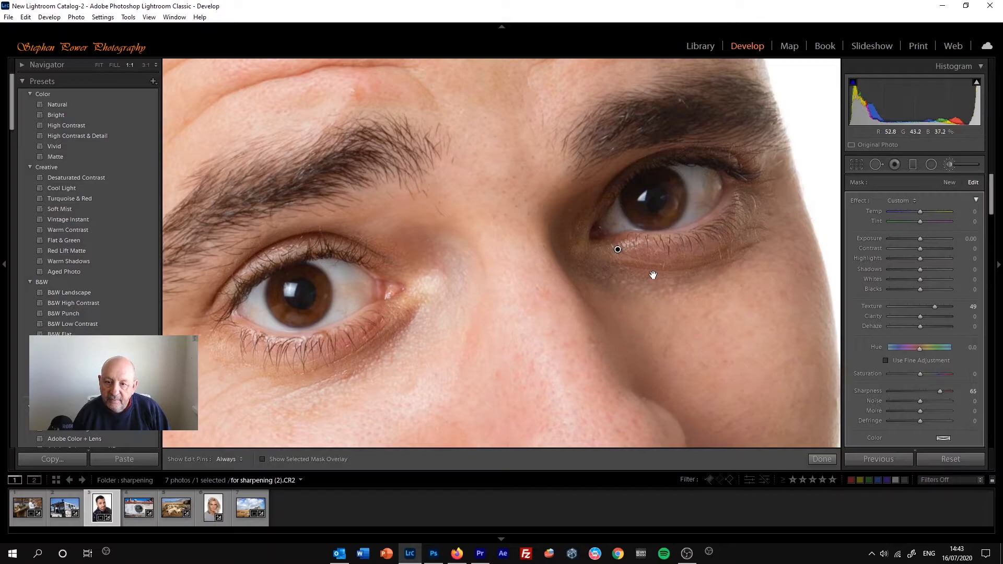
Step: Extend the brushed sharpening mask over both eyebrows
drag(643, 283, 627, 444)
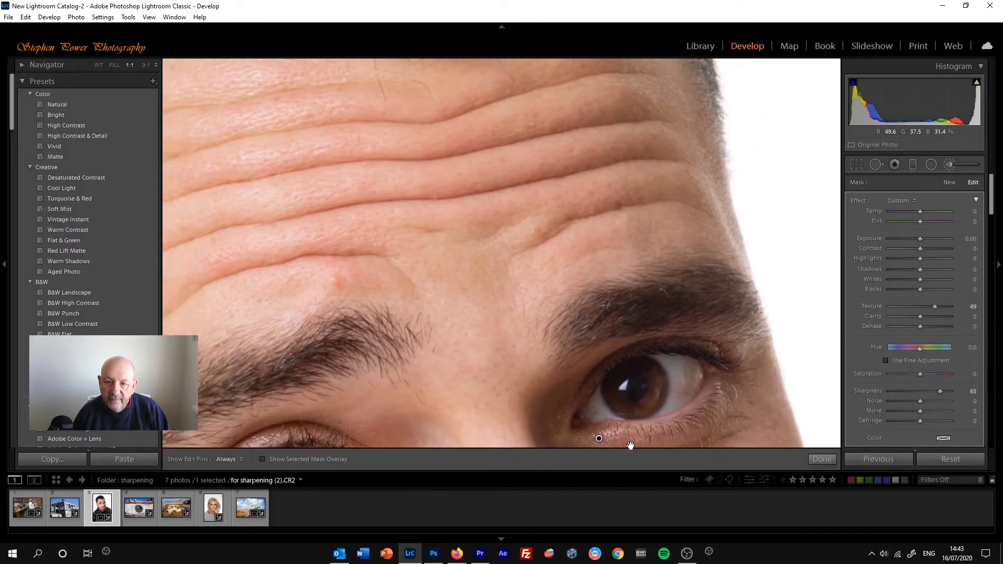
drag(615, 385, 593, 337)
key(h)
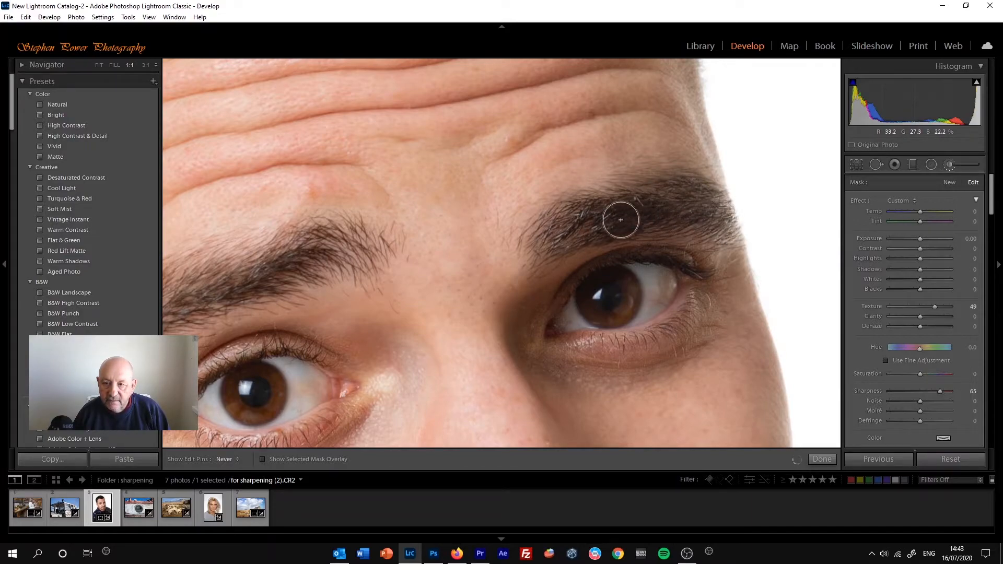
key(h)
key(space)
drag(389, 266, 696, 247)
drag(474, 311, 766, 217)
key(space)
key(h)
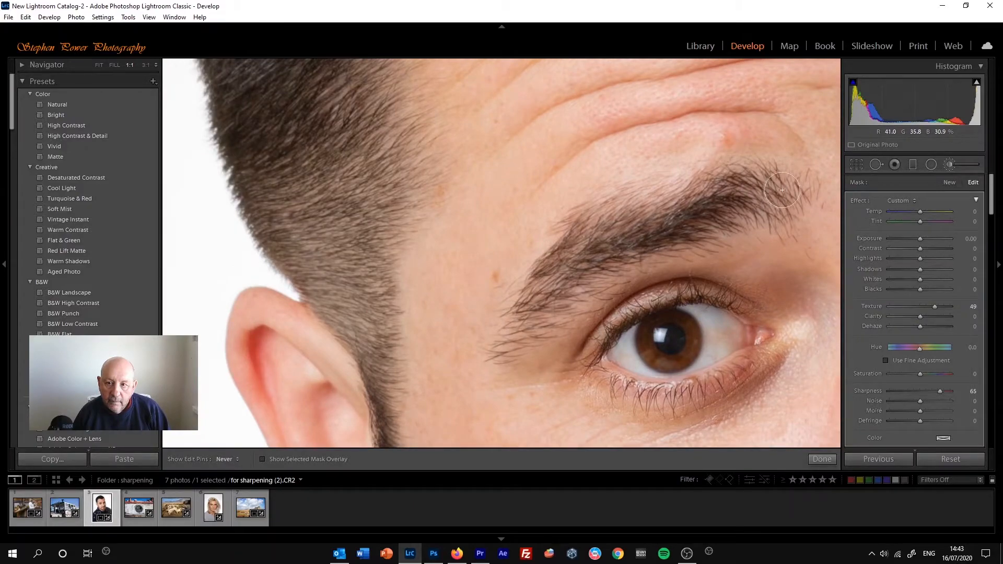
mouse_move(578, 250)
mouse_down()
mouse_move(553, 278)
mouse_move(752, 234)
mouse_move(727, 226)
mouse_move(595, 268)
mouse_move(505, 351)
mouse_move(593, 241)
mouse_move(723, 215)
mouse_move(766, 192)
mouse_move(800, 200)
mouse_move(791, 185)
mouse_move(721, 182)
mouse_move(707, 189)
mouse_move(804, 199)
mouse_move(759, 230)
mouse_move(627, 239)
mouse_move(568, 269)
mouse_move(523, 314)
mouse_move(519, 338)
mouse_move(574, 317)
mouse_move(543, 328)
mouse_move(578, 337)
mouse_up()
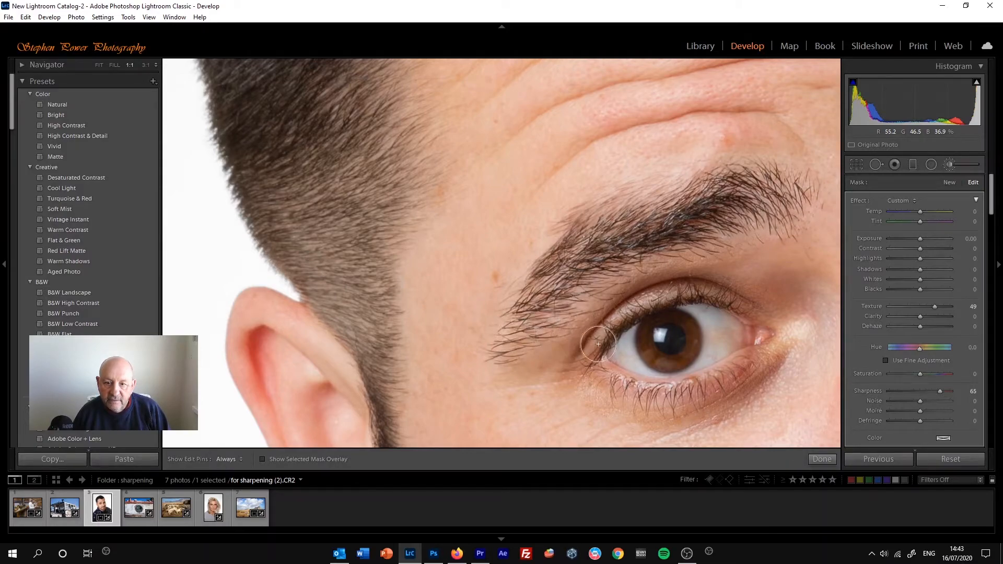
Step: Brush the sharpening mask over the moustache and chin beard, and close the Adjustment Brush
drag(813, 312, 474, 122)
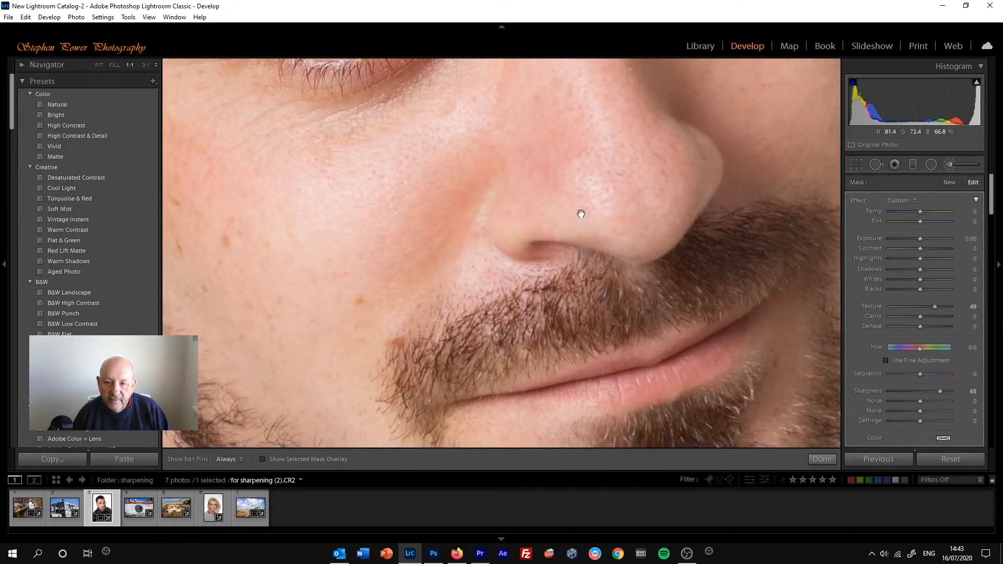
drag(578, 215, 569, 148)
mouse_move(527, 232)
mouse_down()
mouse_move(587, 197)
mouse_move(514, 257)
mouse_move(637, 234)
mouse_move(521, 264)
mouse_move(417, 314)
mouse_move(466, 244)
mouse_move(462, 263)
mouse_move(404, 317)
mouse_move(405, 274)
mouse_move(413, 338)
mouse_move(534, 244)
mouse_move(636, 212)
mouse_move(624, 202)
mouse_move(600, 212)
mouse_move(607, 239)
mouse_move(688, 218)
mouse_move(629, 240)
mouse_move(741, 201)
mouse_move(680, 169)
mouse_move(734, 134)
mouse_move(811, 130)
mouse_move(815, 147)
mouse_move(736, 205)
mouse_move(749, 202)
mouse_move(716, 214)
mouse_move(836, 137)
mouse_move(812, 153)
mouse_move(807, 195)
mouse_move(745, 185)
mouse_move(528, 267)
mouse_move(562, 232)
mouse_move(444, 309)
mouse_move(402, 307)
mouse_up()
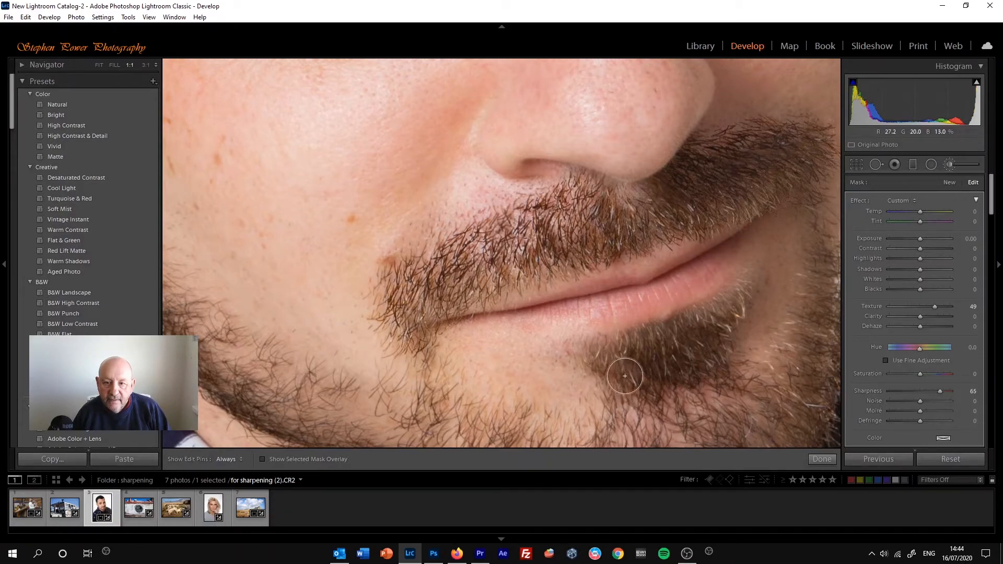
click(952, 171)
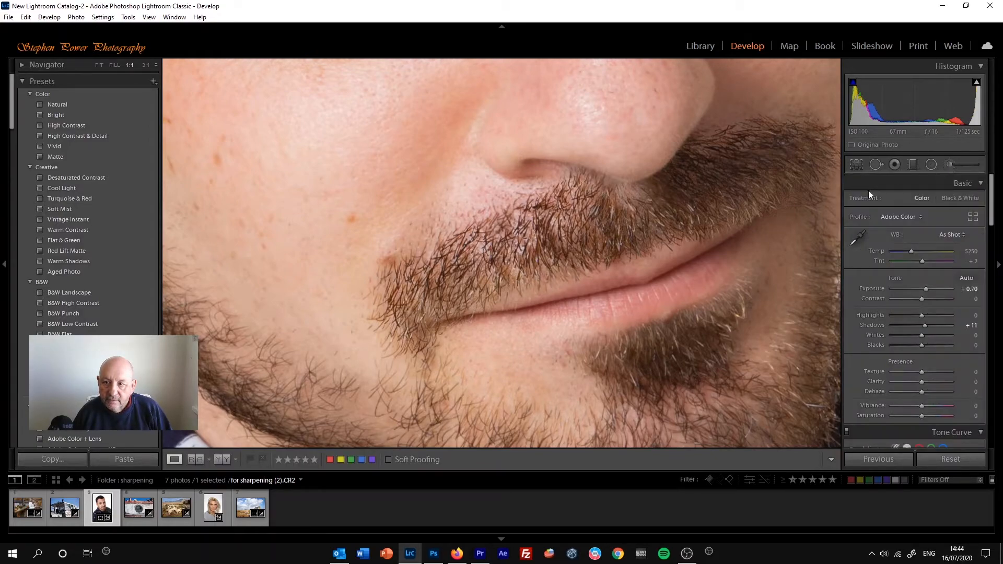
Step: Examine the sharpened eyes, eyebrows and moustache, alternating between the full portrait and 1:1 view
click(677, 223)
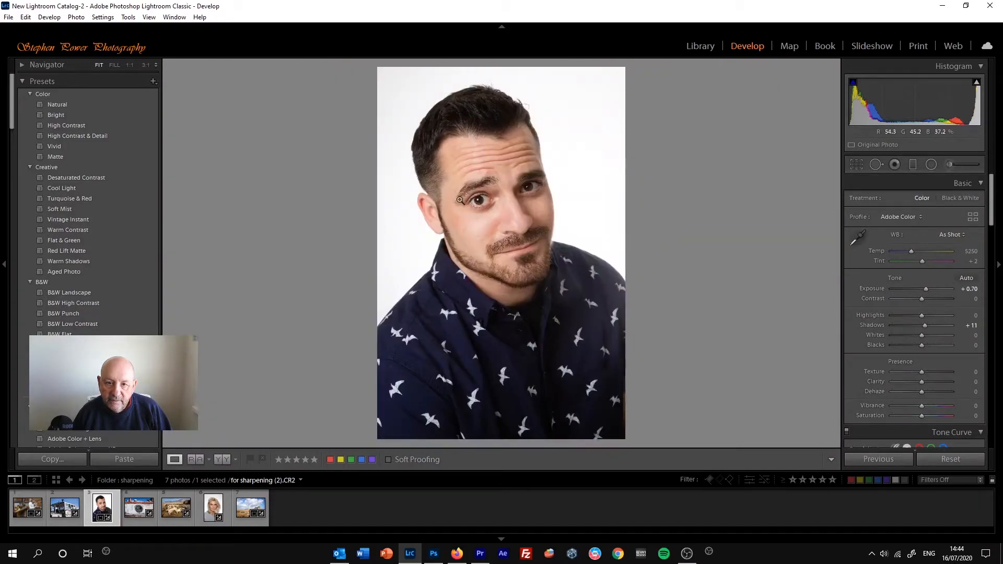
click(481, 191)
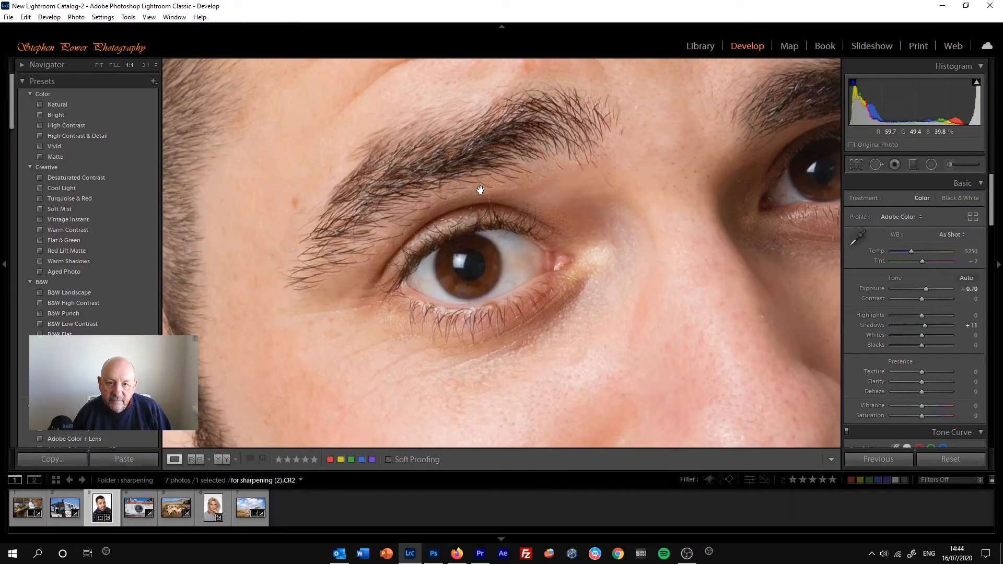
click(480, 189)
click(488, 203)
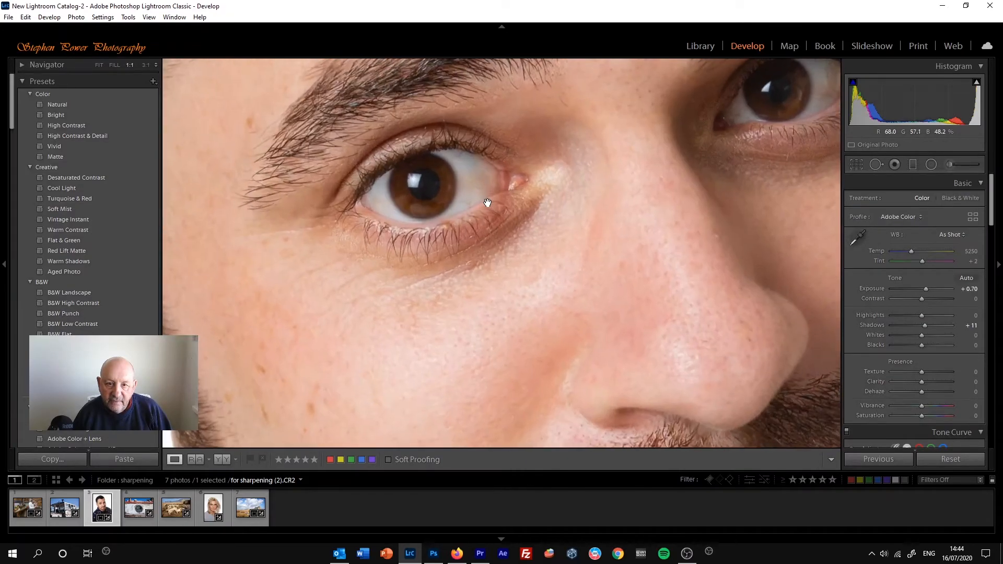
drag(741, 149, 562, 262)
click(569, 276)
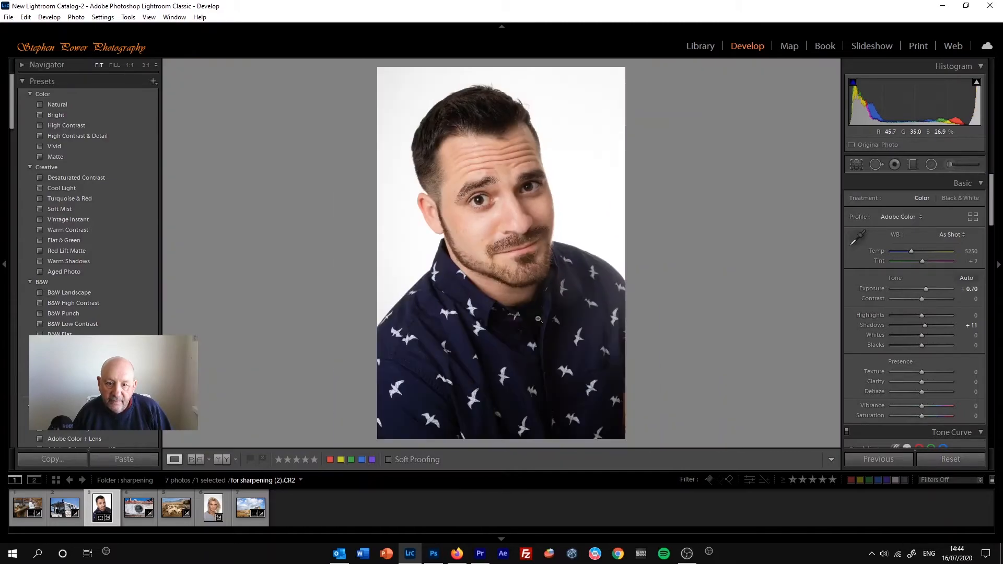
click(514, 266)
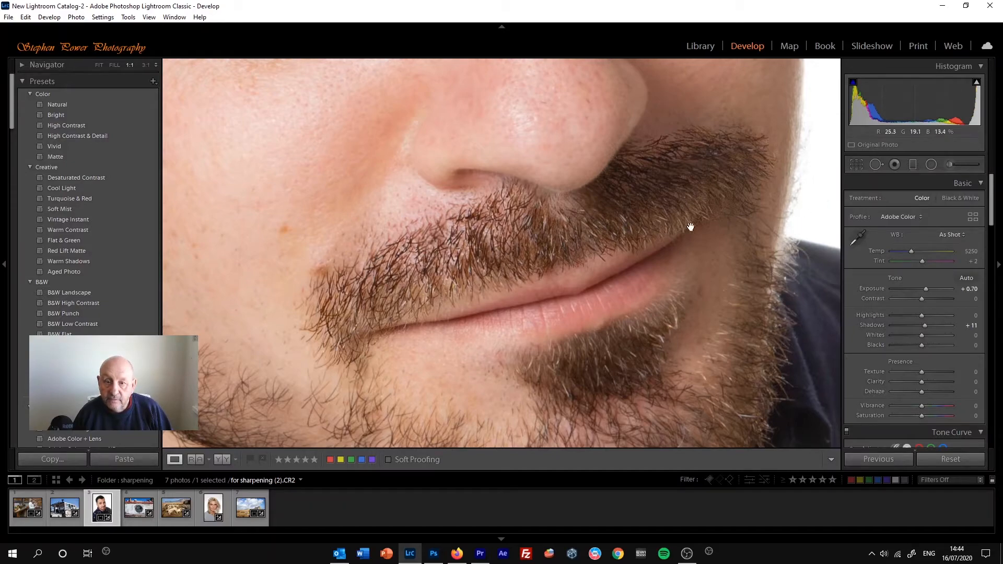
Step: Reselect the existing brush mask at the eyes and set its Texture to 0 and Sharpness to 47
click(950, 164)
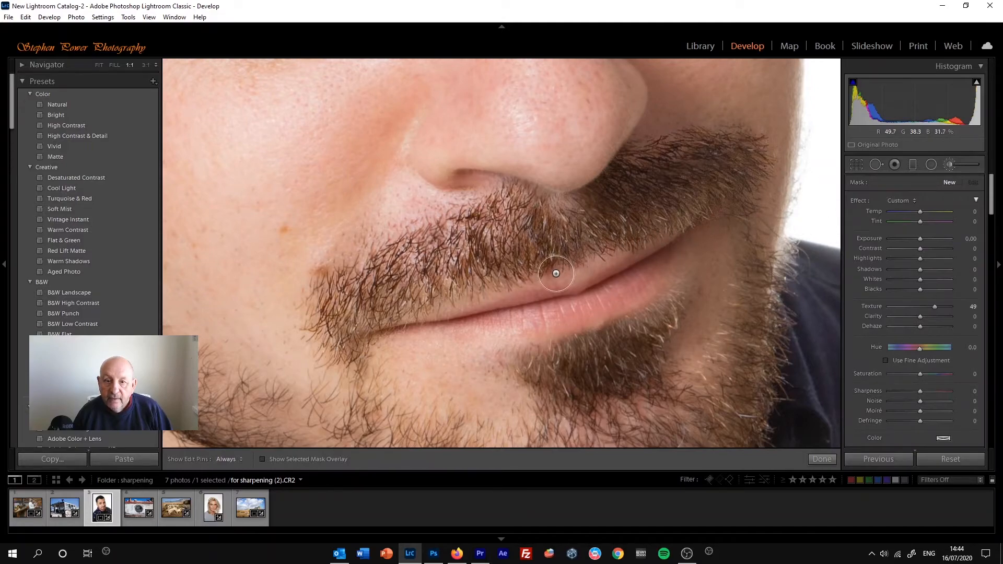
drag(587, 214, 587, 402)
drag(585, 151, 587, 358)
mouse_move(566, 313)
mouse_down()
mouse_move(600, 363)
mouse_move(586, 410)
mouse_move(634, 262)
mouse_up()
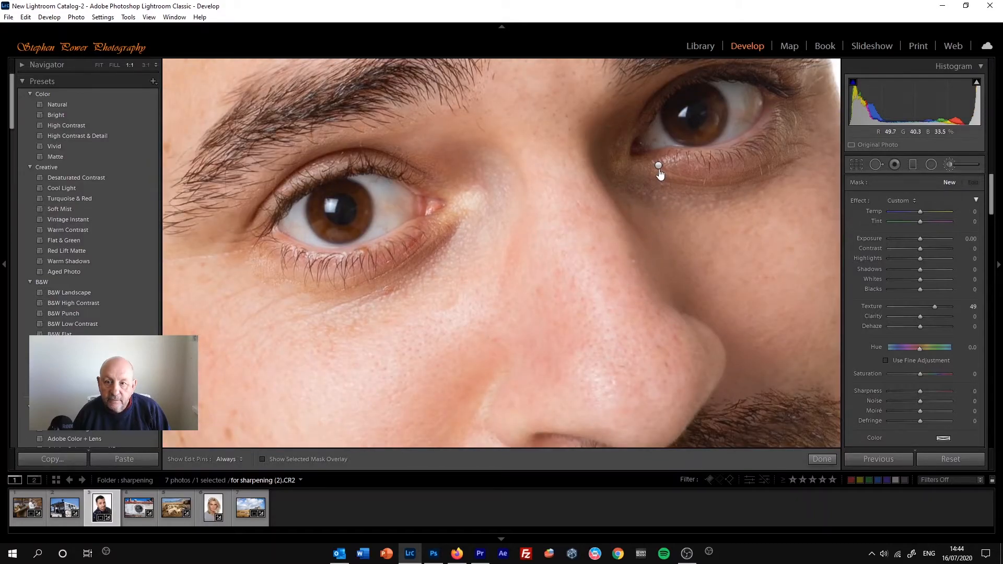
mouse_move(659, 170)
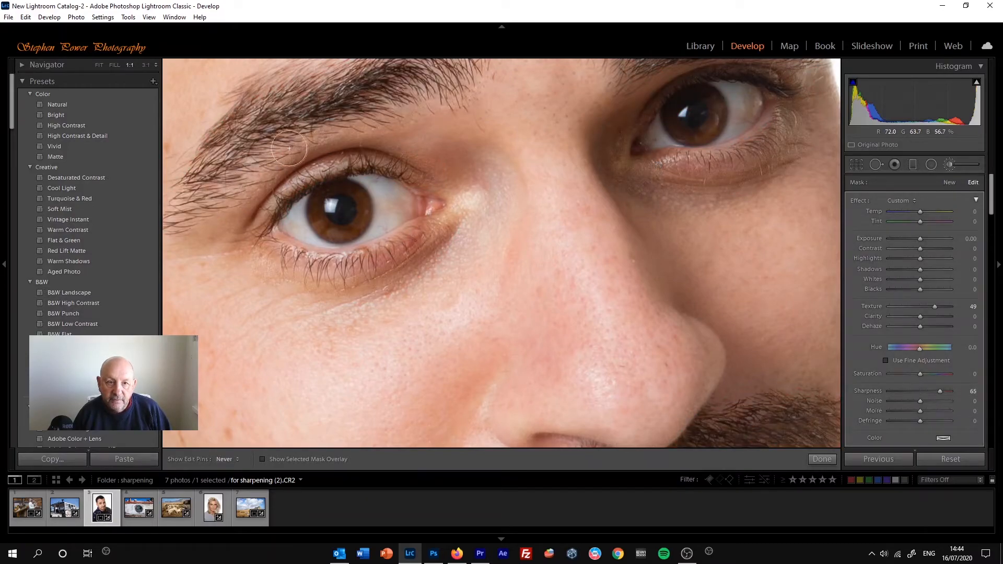
key(h)
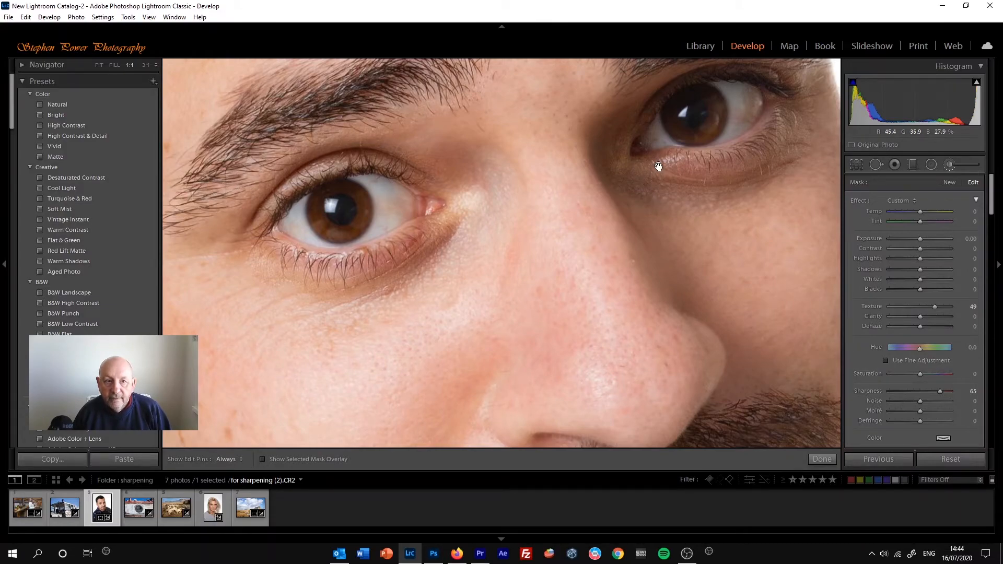
mouse_move(659, 167)
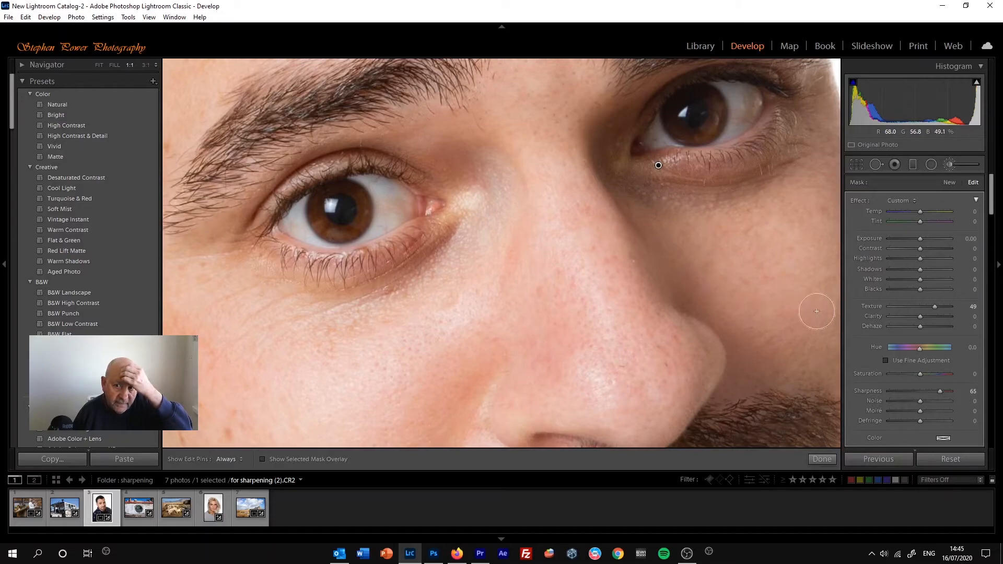
double_click(928, 306)
drag(939, 390, 934, 390)
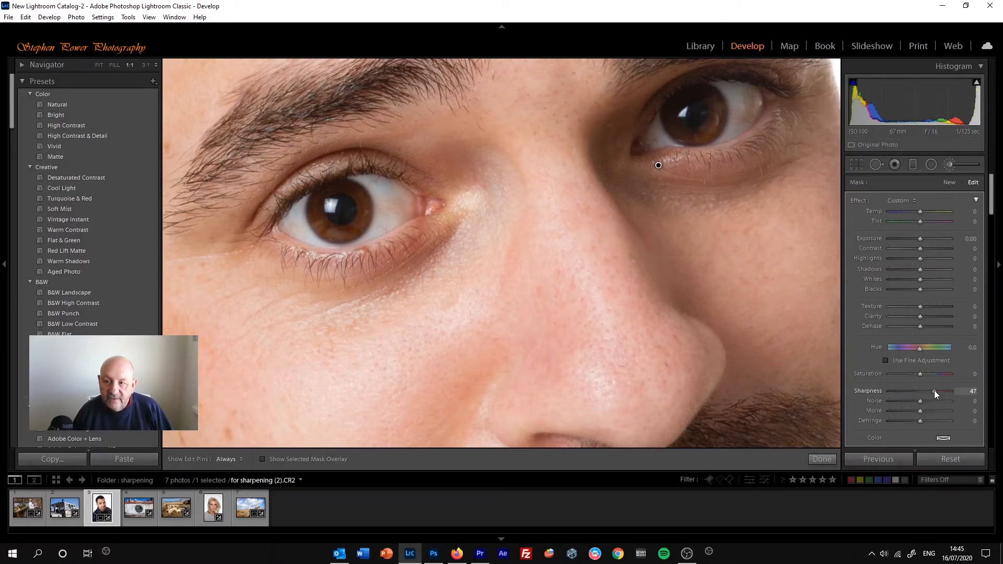
Step: Reset all Adjustment Brush edits on the portrait
drag(993, 210, 992, 247)
click(941, 291)
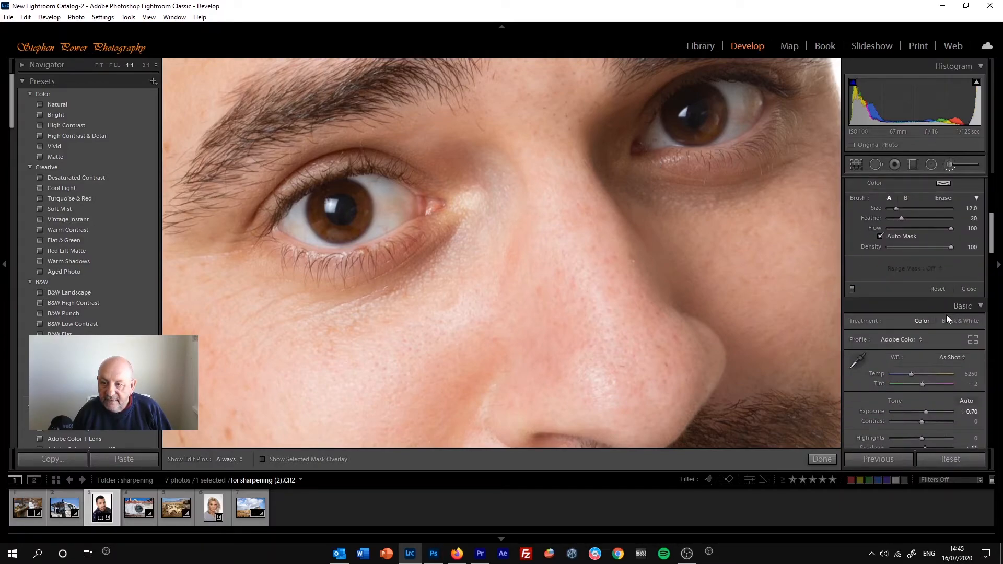
Step: Brush a new adjustment mask over both eyes, hiding the edit pins while painting and showing them again
key(space)
mouse_move(632, 260)
mouse_down()
mouse_move(635, 406)
mouse_move(635, 394)
mouse_move(613, 392)
mouse_up()
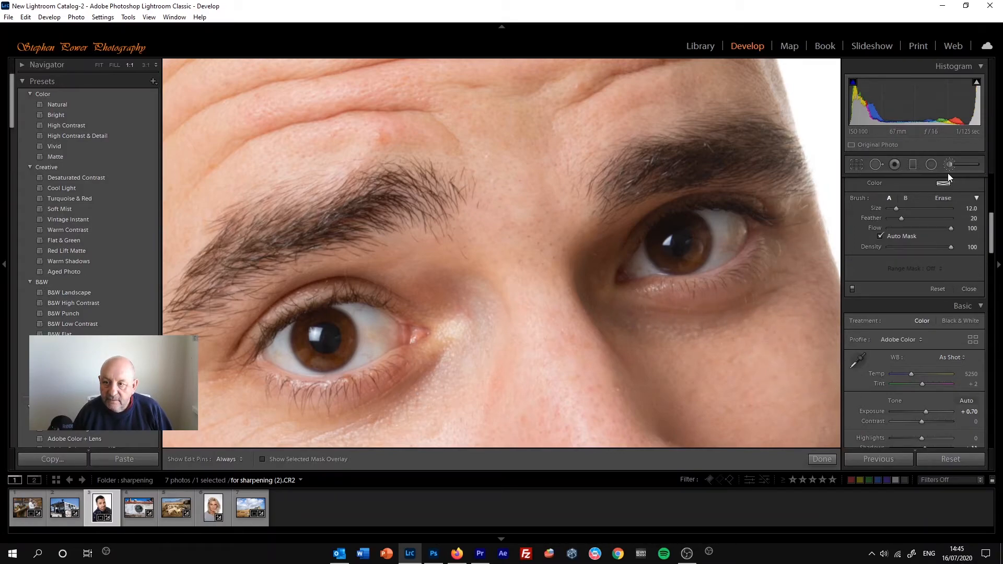
key(h)
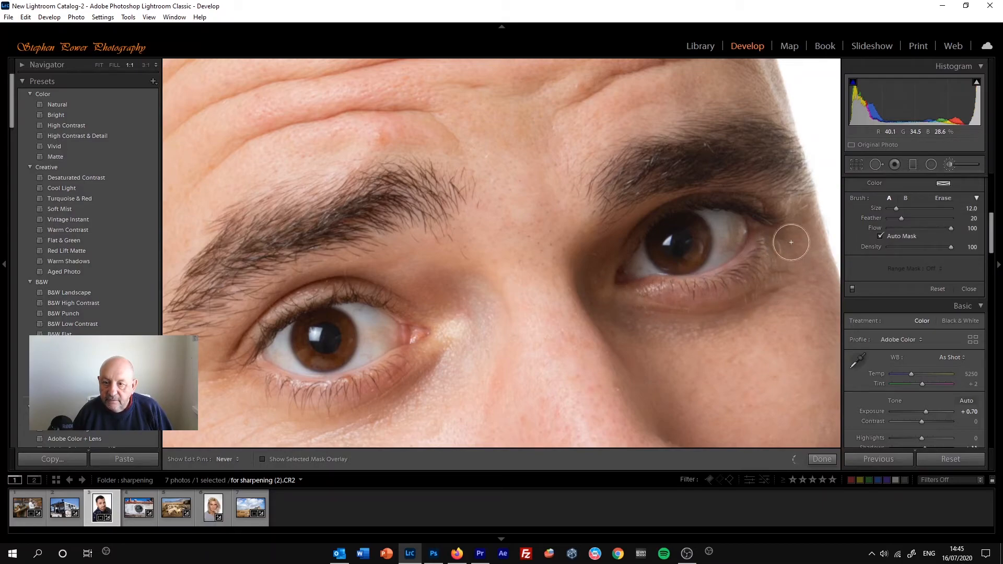
key(h)
key(h)
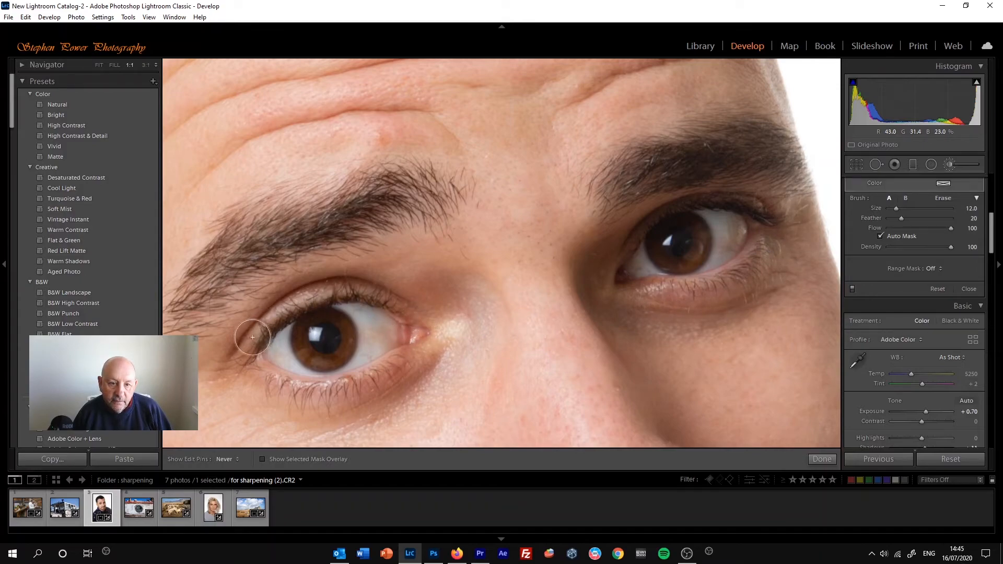
key(h)
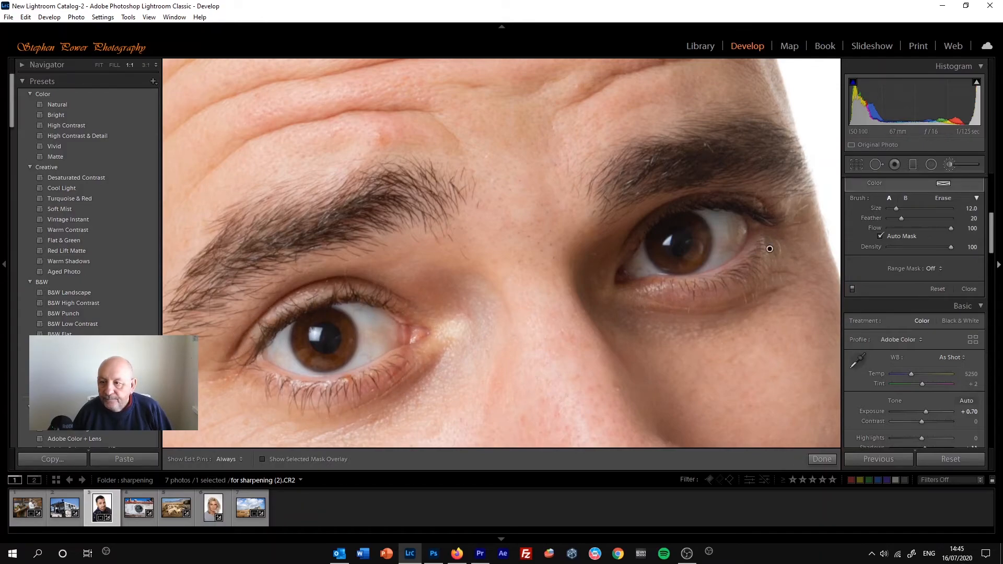
Step: Set the eye mask's Sharpness to 70
mouse_move(990, 224)
mouse_down()
mouse_move(990, 239)
mouse_move(991, 206)
mouse_up()
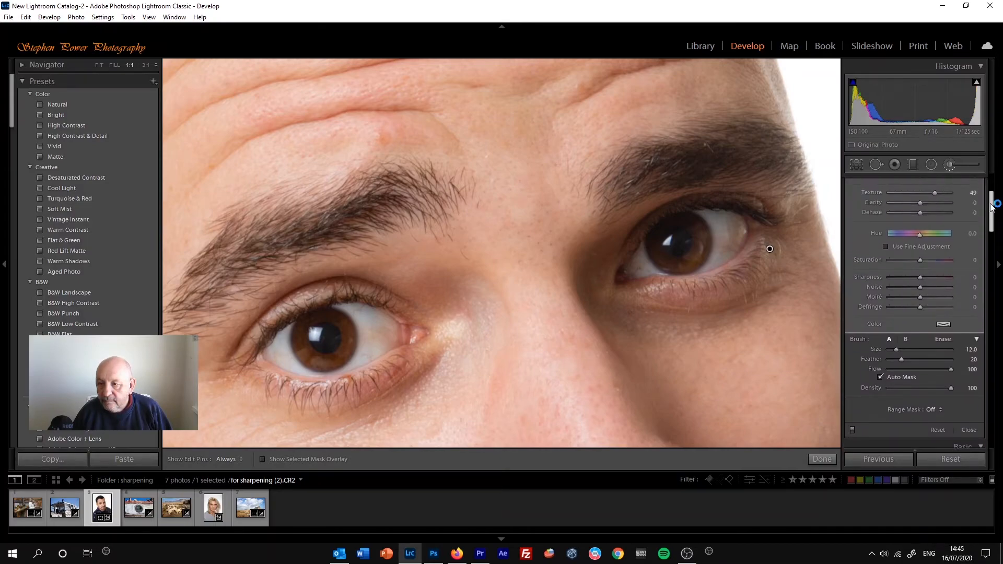
click(969, 278)
text(70)
key(Return)
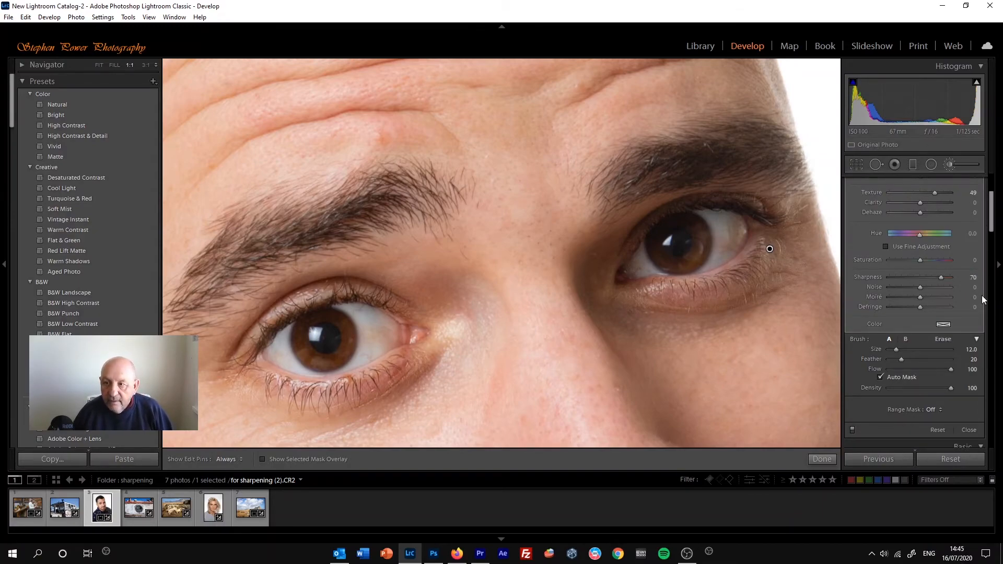
Step: Start a new brush mask over the eyebrow on the image's left side and set its Sharpness to 50
drag(991, 233, 994, 206)
click(951, 182)
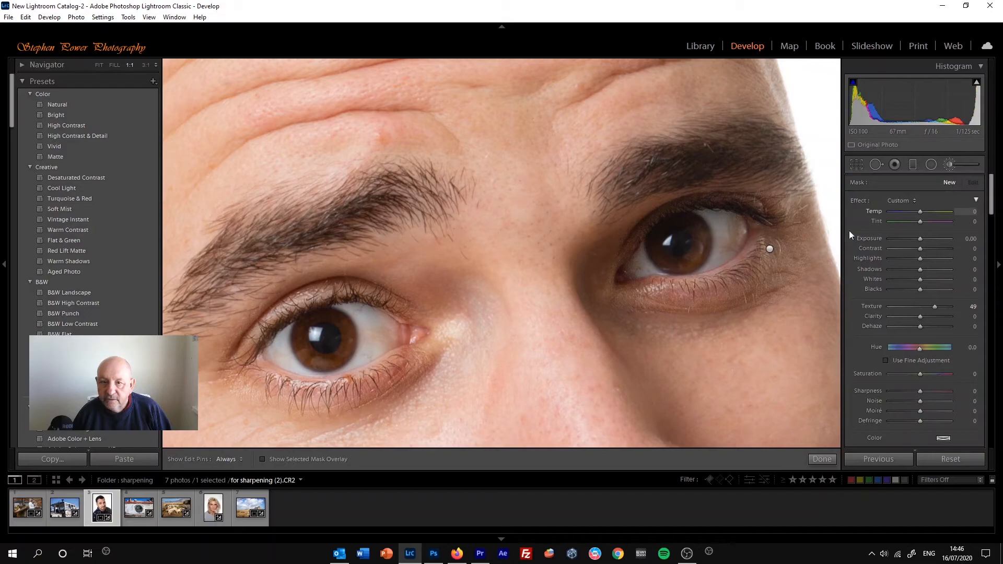
mouse_move(418, 185)
mouse_down()
mouse_move(272, 212)
mouse_move(264, 239)
mouse_move(394, 209)
mouse_move(362, 235)
mouse_move(442, 218)
mouse_move(270, 214)
mouse_move(220, 239)
mouse_move(189, 274)
mouse_move(181, 315)
mouse_move(286, 257)
mouse_move(176, 337)
mouse_move(250, 245)
mouse_move(416, 207)
mouse_move(399, 184)
mouse_move(230, 236)
mouse_move(289, 246)
mouse_move(446, 200)
mouse_up()
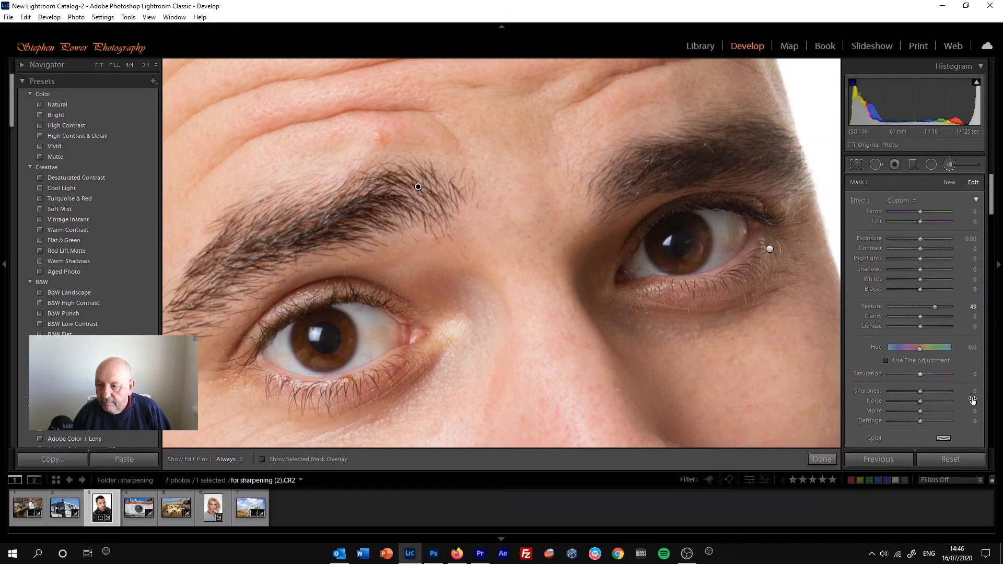
click(971, 393)
text(50)
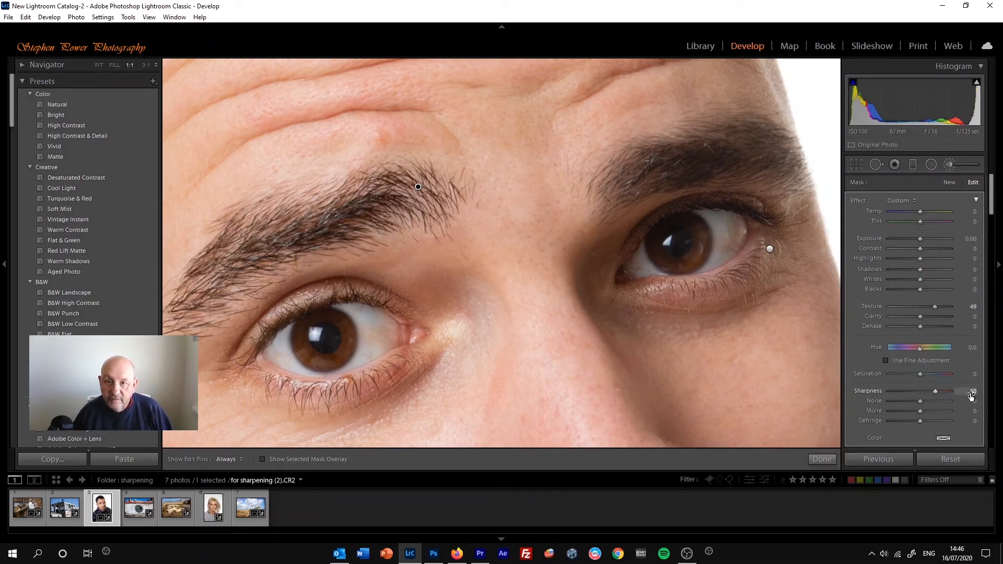
key(Return)
Step: Extend the eyebrow mask over the other eyebrow with pins hidden, and close the Adjustment Brush to view the full portrait
key(h)
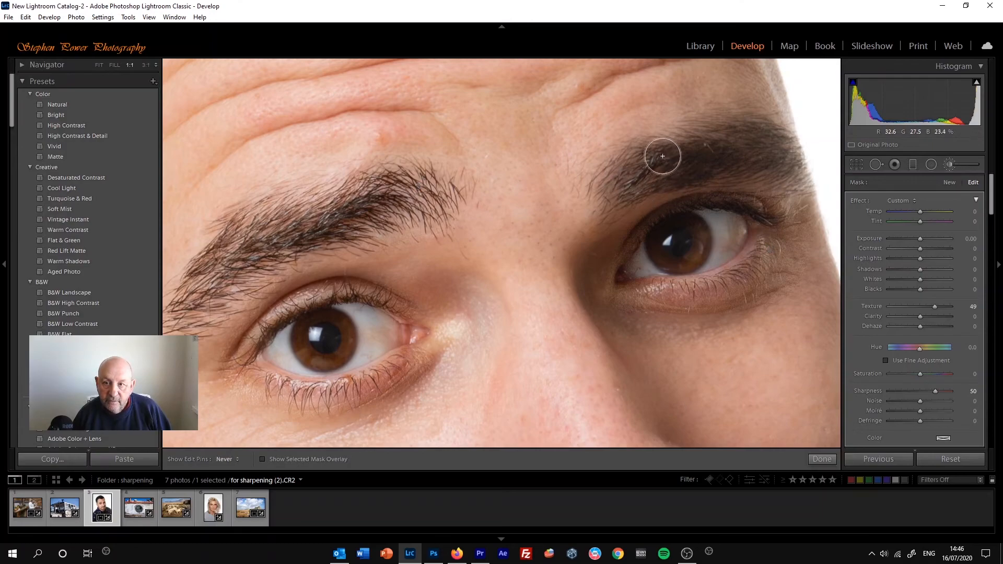
mouse_move(618, 192)
mouse_down()
mouse_move(757, 139)
mouse_move(712, 157)
mouse_move(780, 163)
mouse_move(778, 179)
mouse_move(596, 206)
mouse_move(746, 137)
mouse_move(637, 175)
mouse_move(747, 165)
mouse_move(787, 186)
mouse_move(652, 161)
mouse_move(618, 204)
mouse_move(793, 177)
mouse_move(728, 153)
mouse_move(705, 179)
mouse_move(775, 158)
mouse_up()
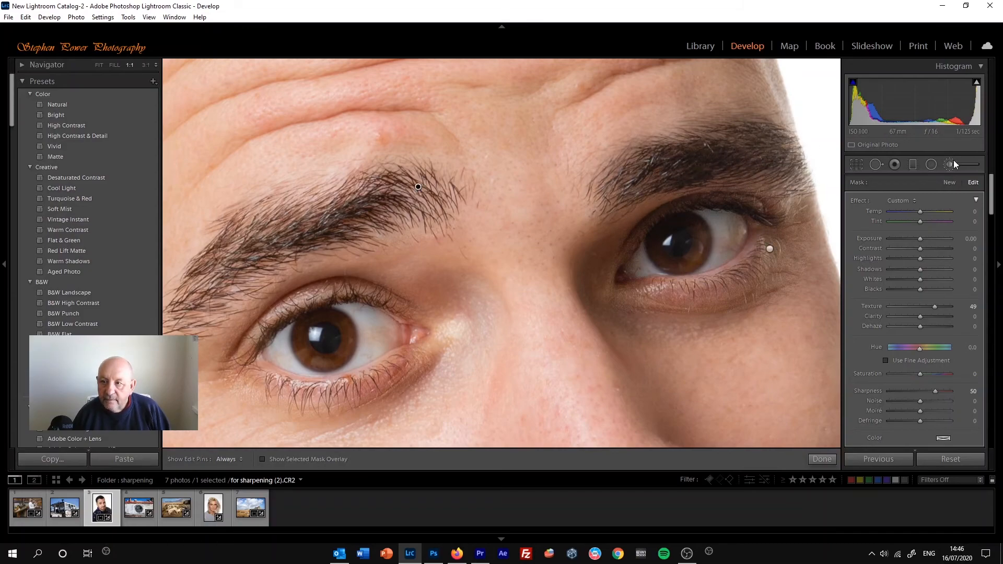
click(953, 164)
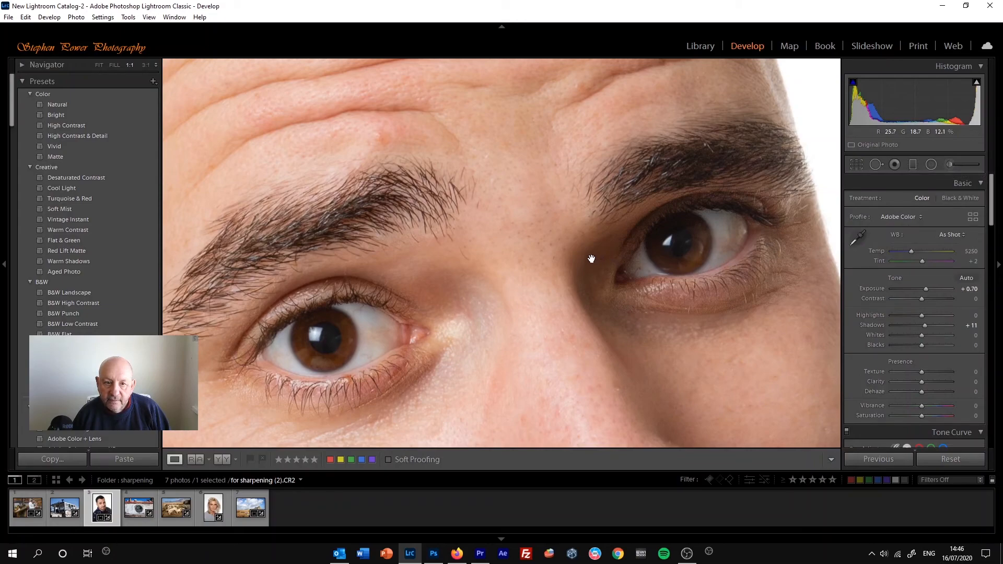
click(591, 260)
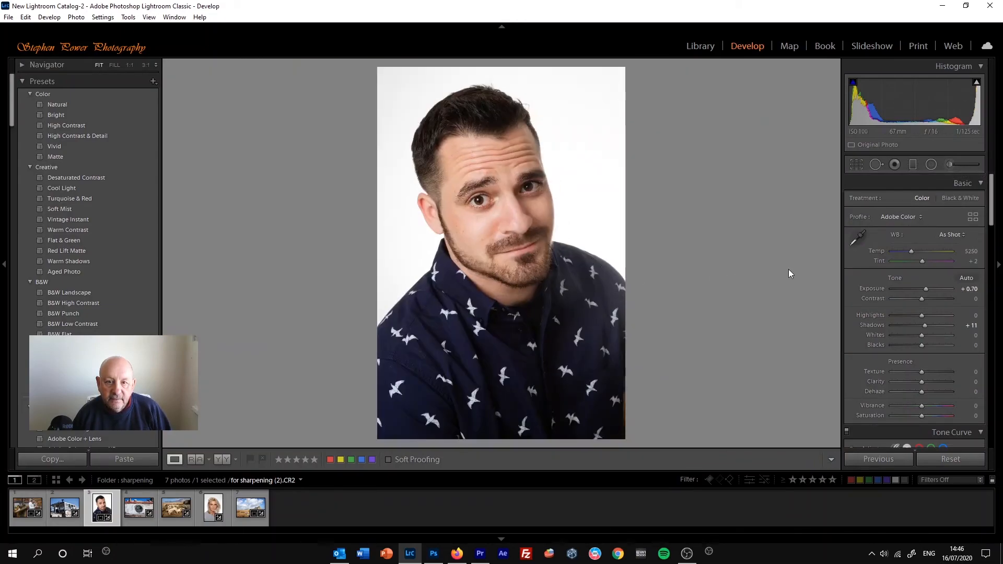